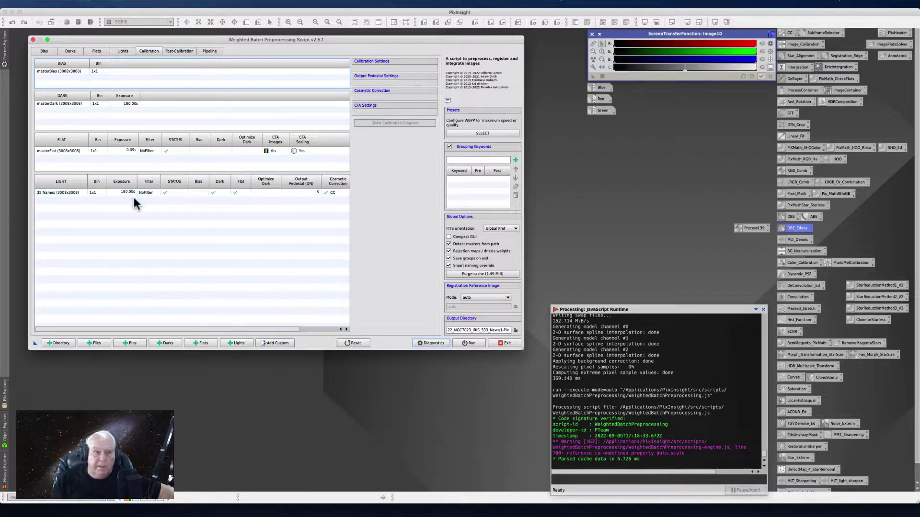
Show the 35 M104 light frames on the WBPP Lights tab
left_click(122, 51)
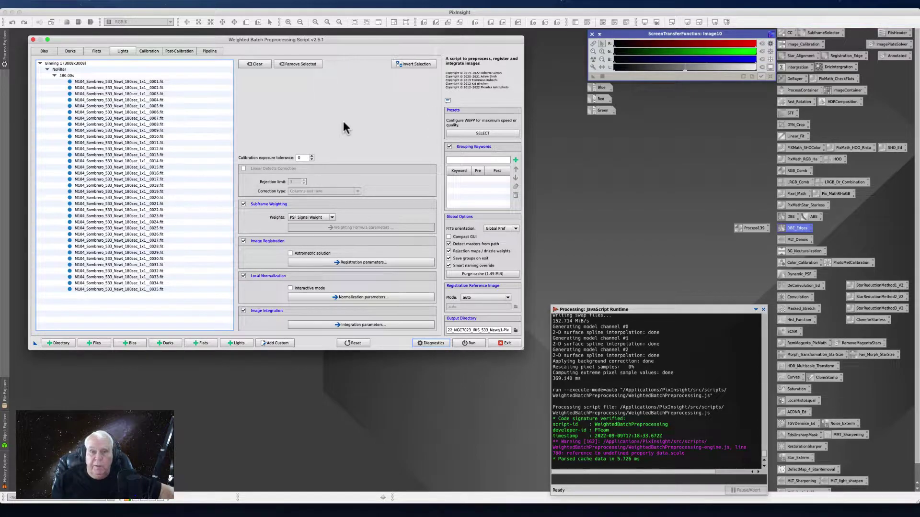
left_click(245, 170)
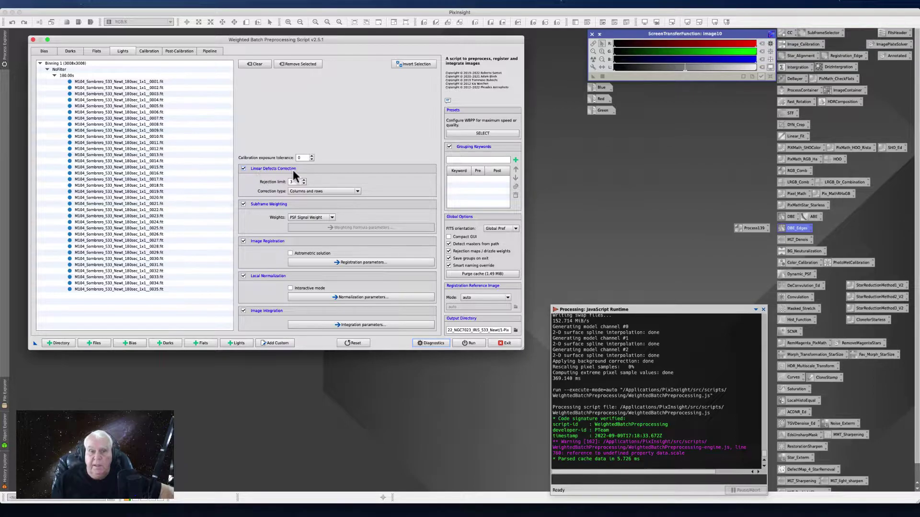
left_click(243, 170)
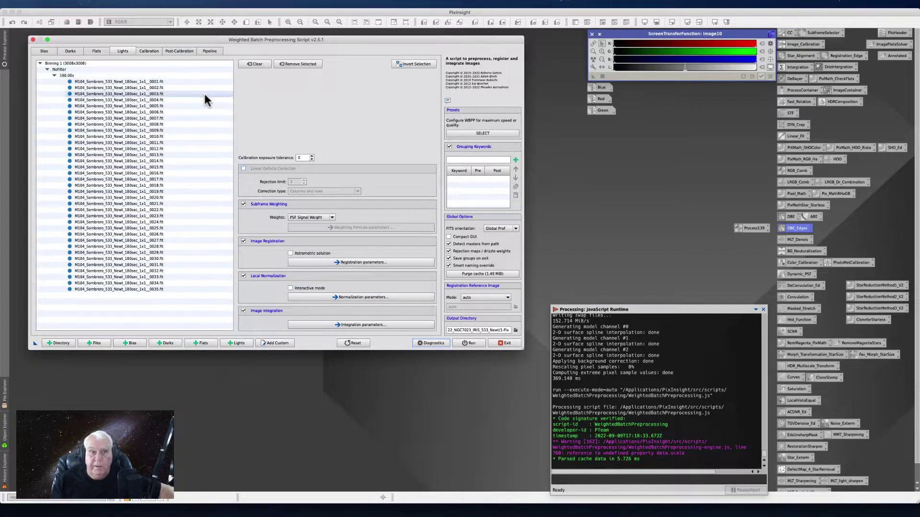
On Post-Calibration, try Combined RGB debayer output with drizzle enabled at 2x scale
left_click(174, 50)
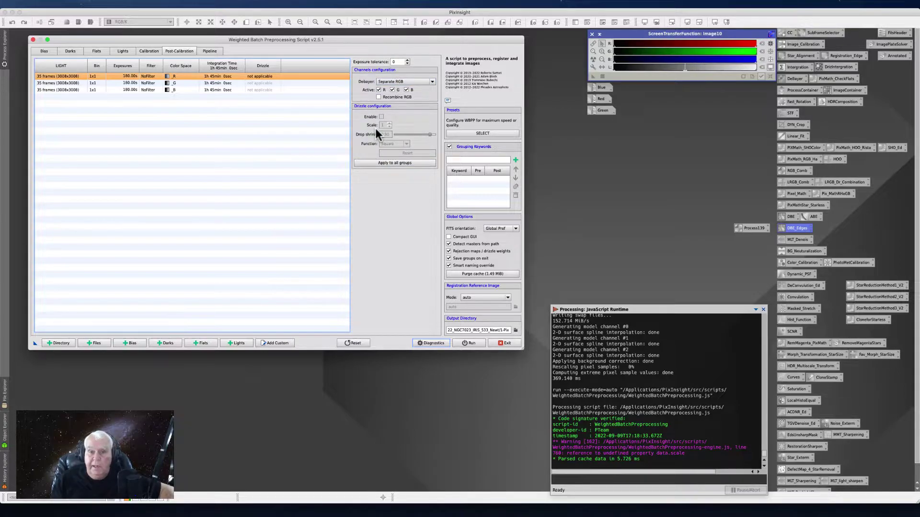
left_click(433, 80)
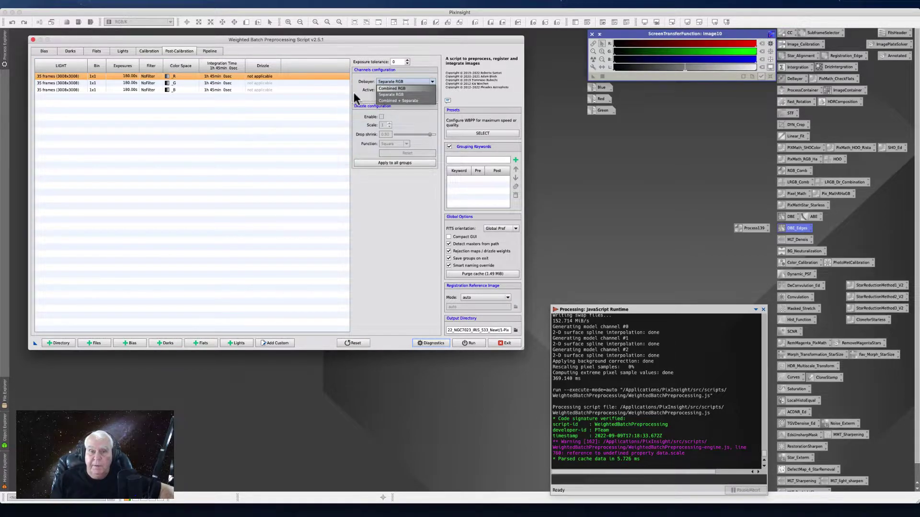
left_click(387, 88)
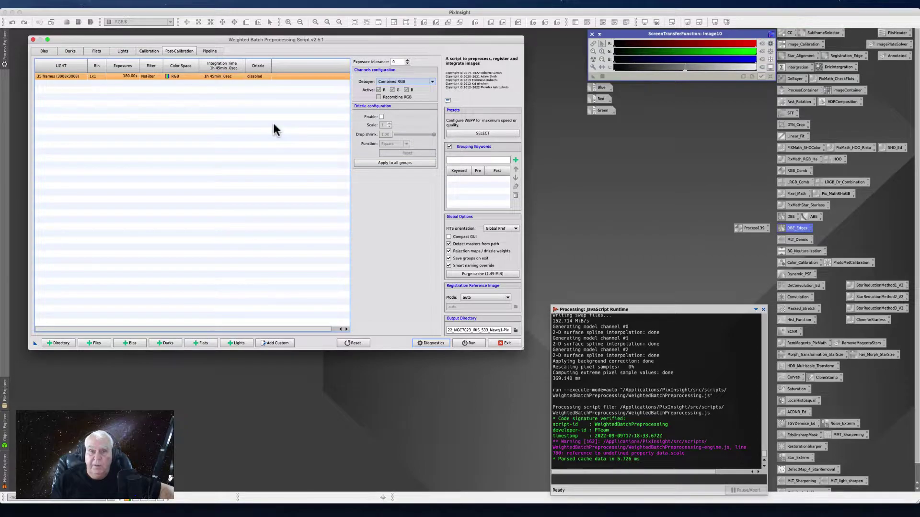
left_click(382, 117)
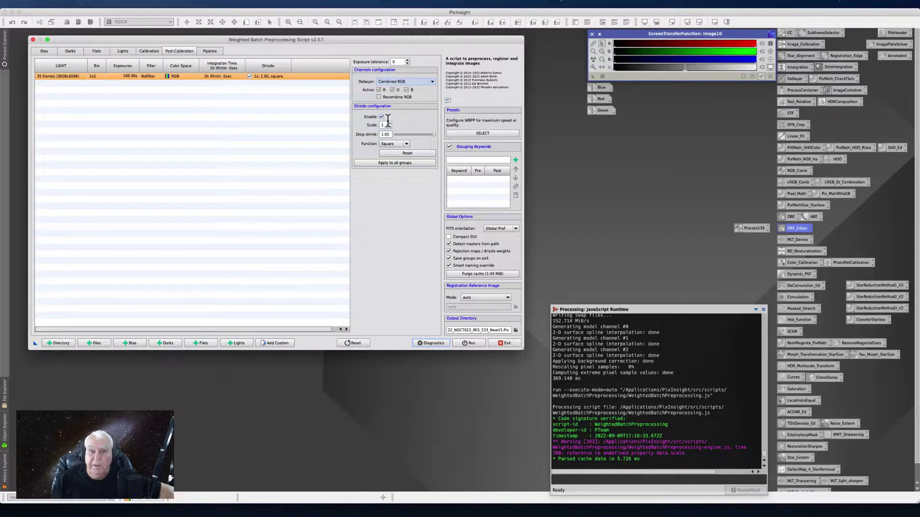
left_click(388, 123)
Turn drizzle off, switch debayer output back to Separate RGB, and return to Calibration
left_click(381, 116)
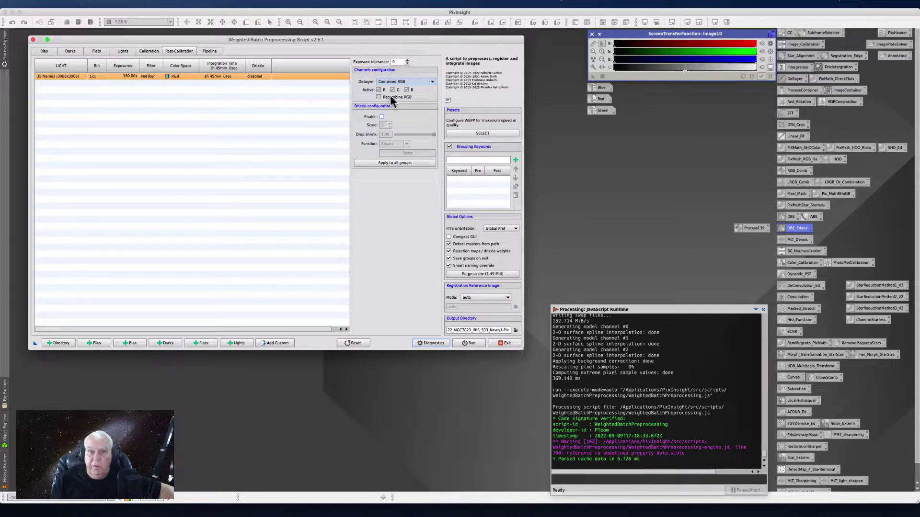
left_click(429, 82)
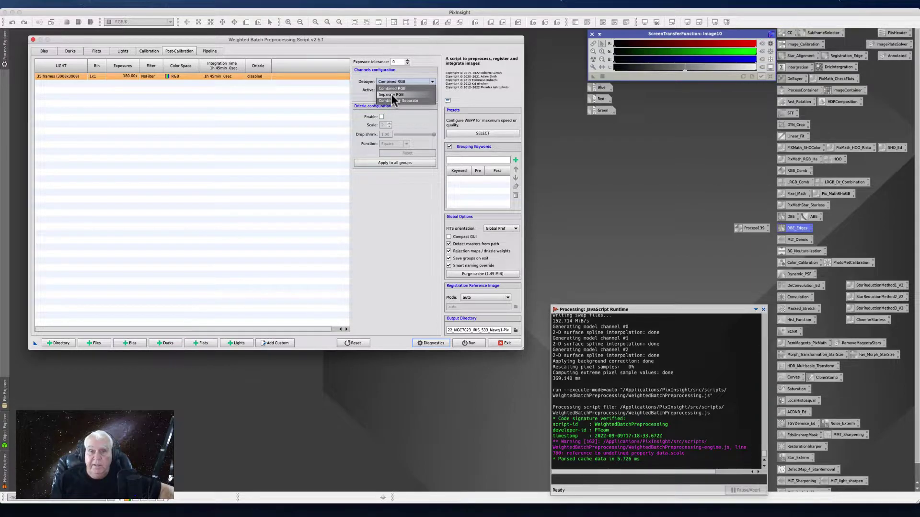
left_click(391, 93)
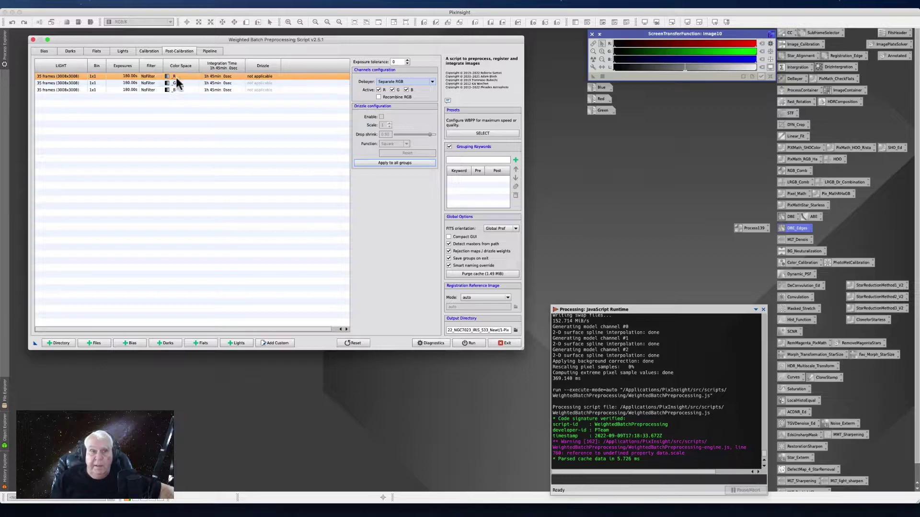
left_click(144, 52)
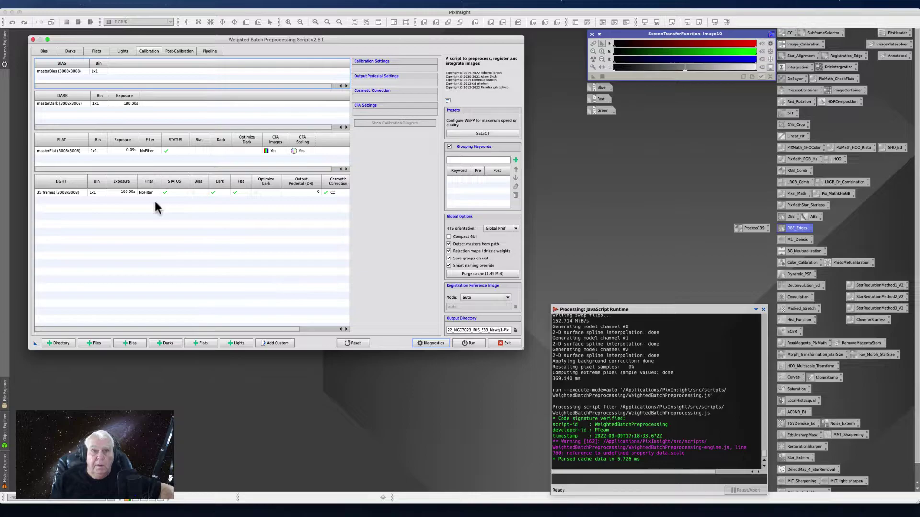
left_click(120, 51)
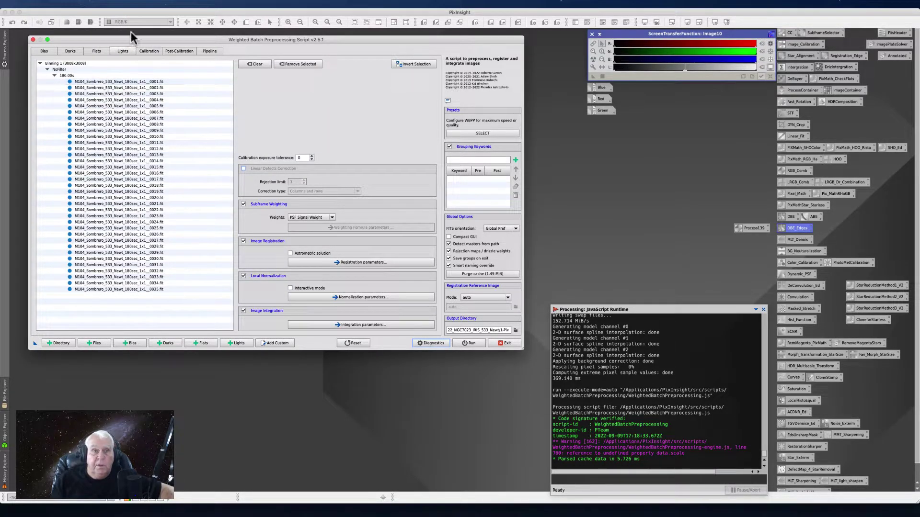
left_click(143, 50)
left_click(119, 192)
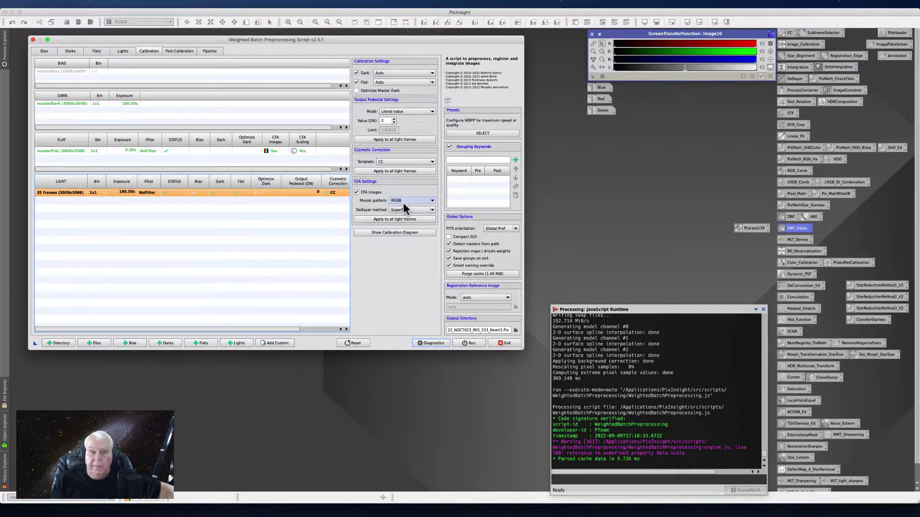
left_click(431, 211)
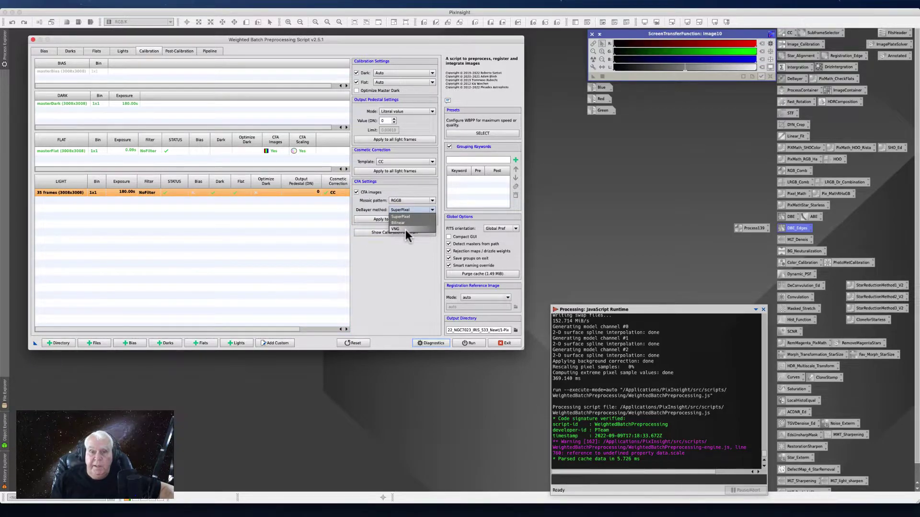
left_click(380, 200)
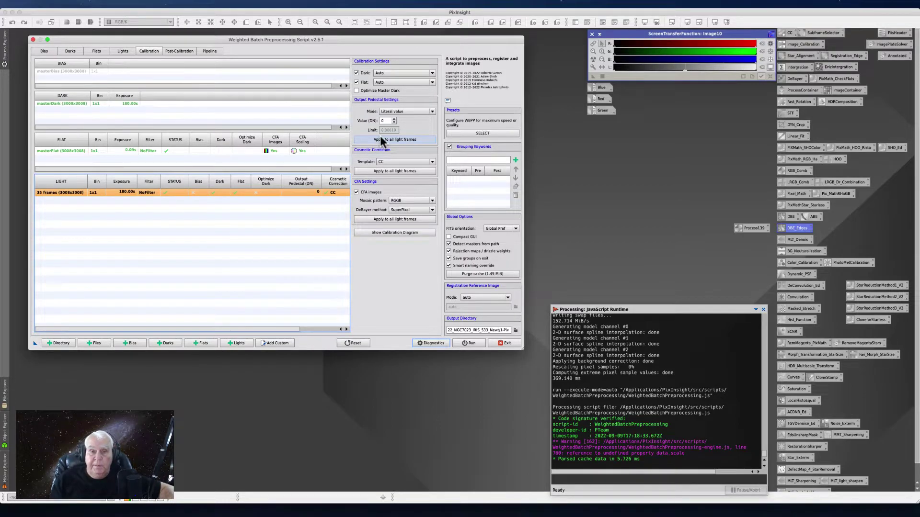
left_click(182, 51)
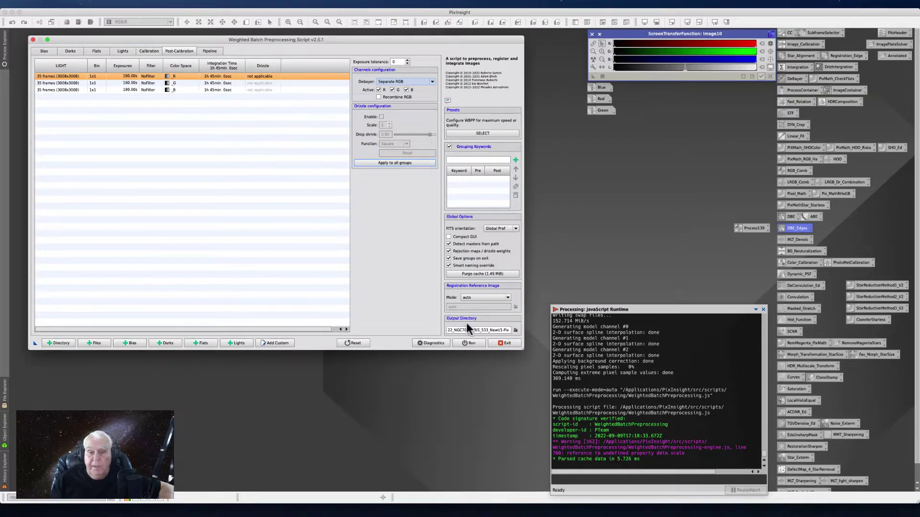
Exit the Weighted Batch Preprocessing script
left_click(501, 343)
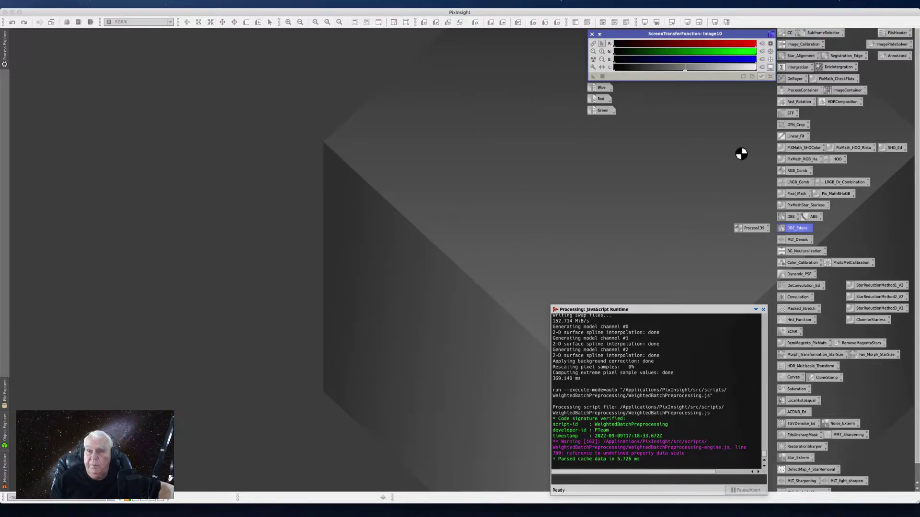
Open the masterLight FILTER-NoFilter_B.xisf blue-channel image from its workspace icon
mouse_move(597, 91)
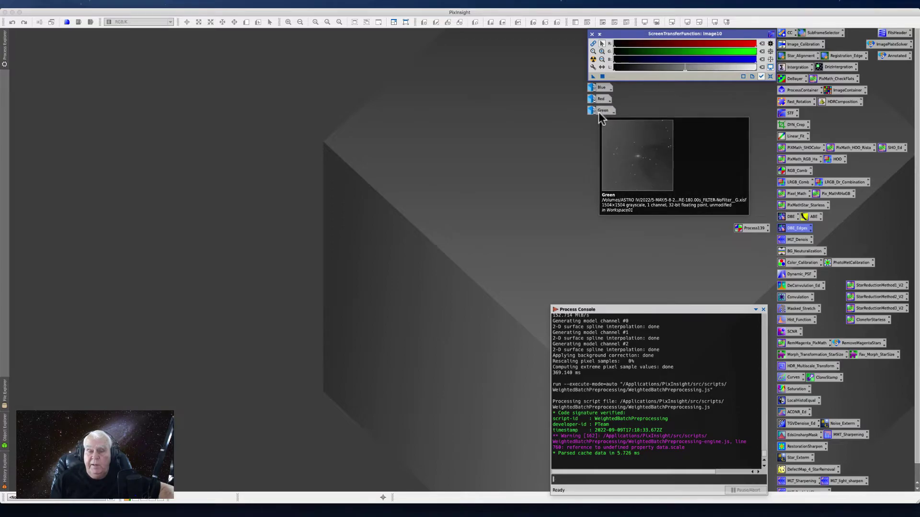
double_click(600, 91)
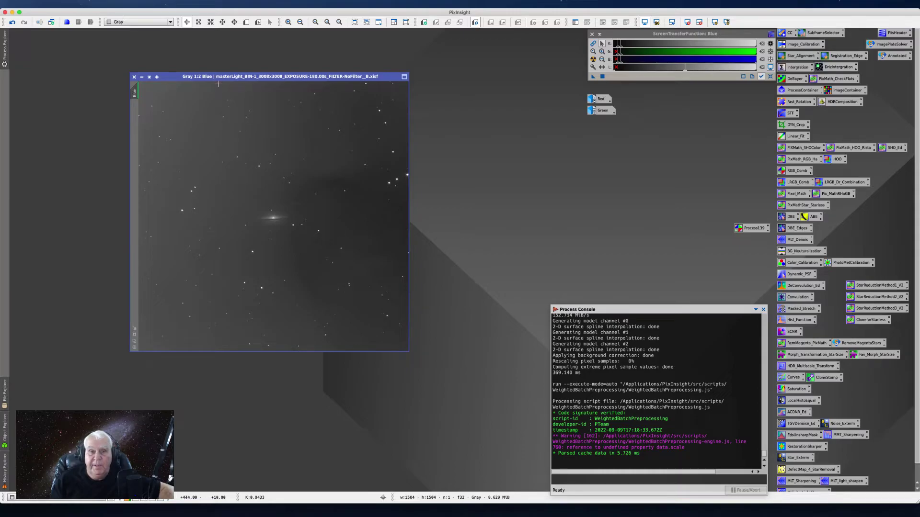
Reposition and zoom the Blue image, then iconize it beside the Red and Green icons
left_click_drag(216, 77, 361, 69)
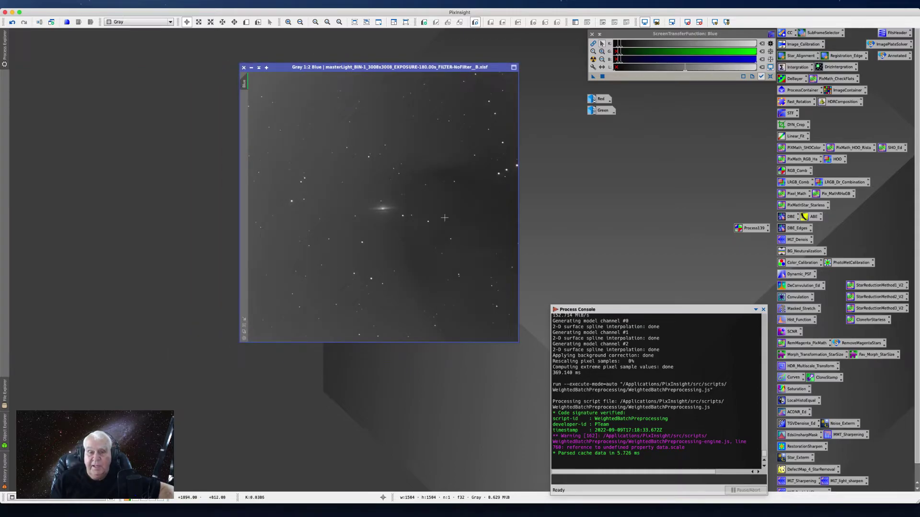
scroll(321, 209, "up", 2)
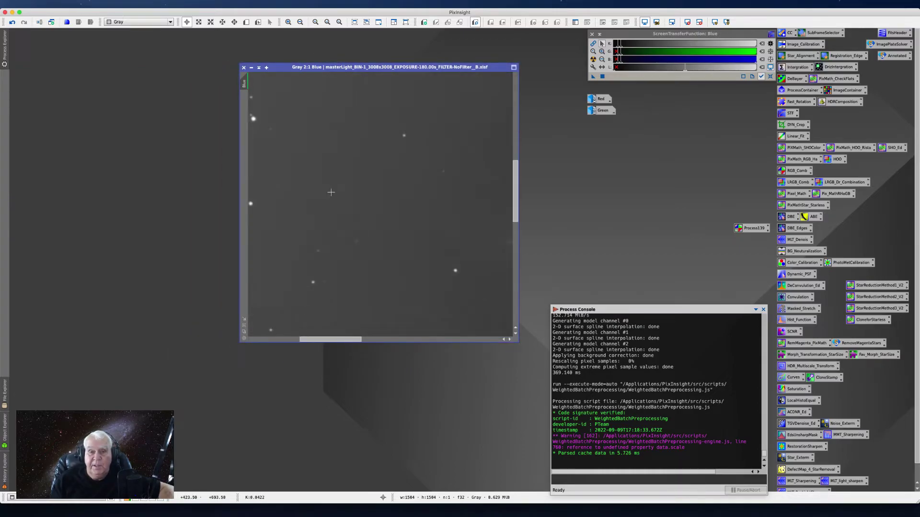
left_click(250, 68)
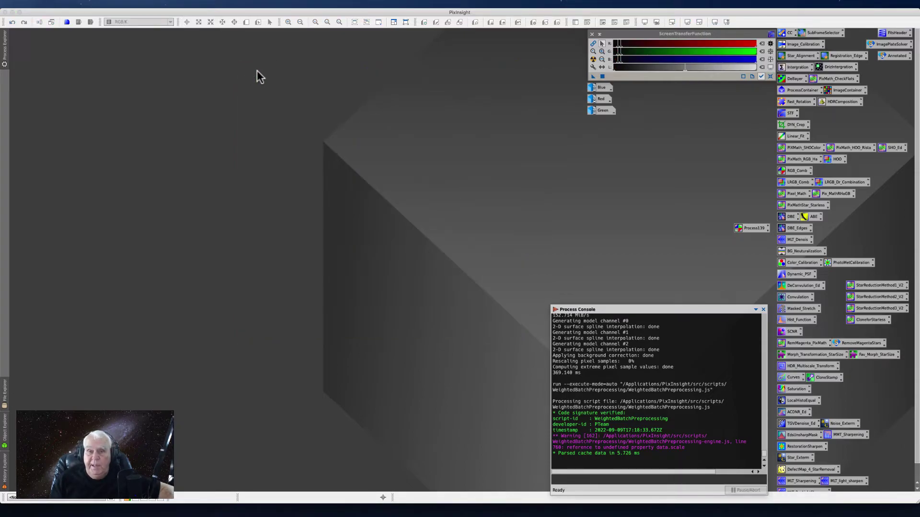
Open the DrizzleIntegration process and move its window down and right
double_click(836, 68)
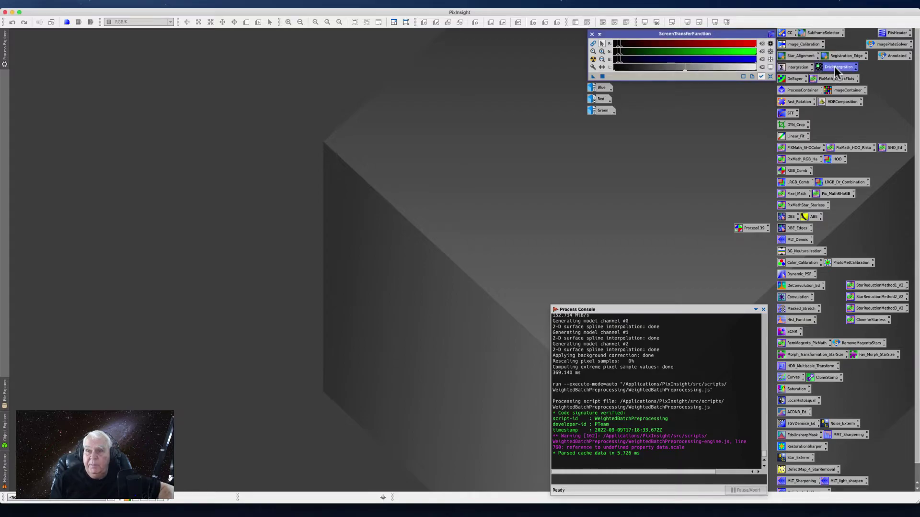
left_click(234, 30)
left_click_drag(234, 29, 313, 89)
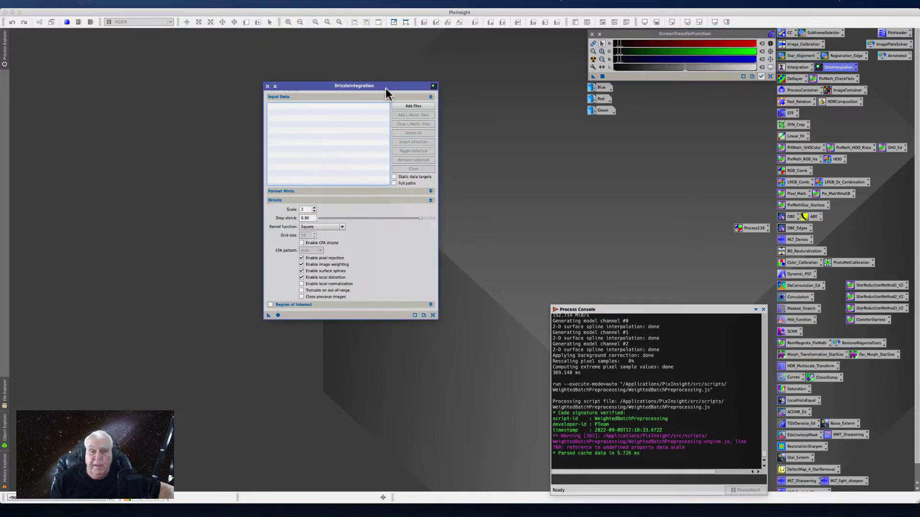
Add all Blue .xdrz files from 1-Pix > registered > Light_BIN-1…_B folder
left_click(408, 106)
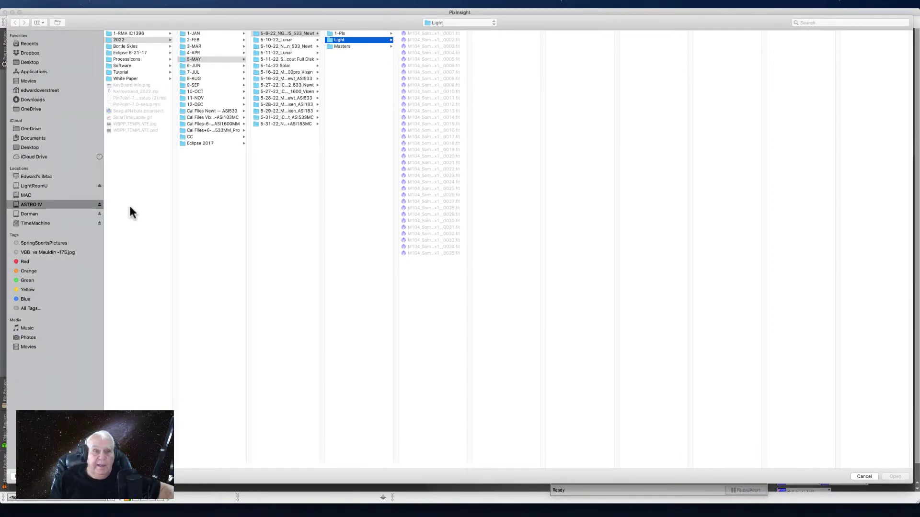
left_click(278, 33)
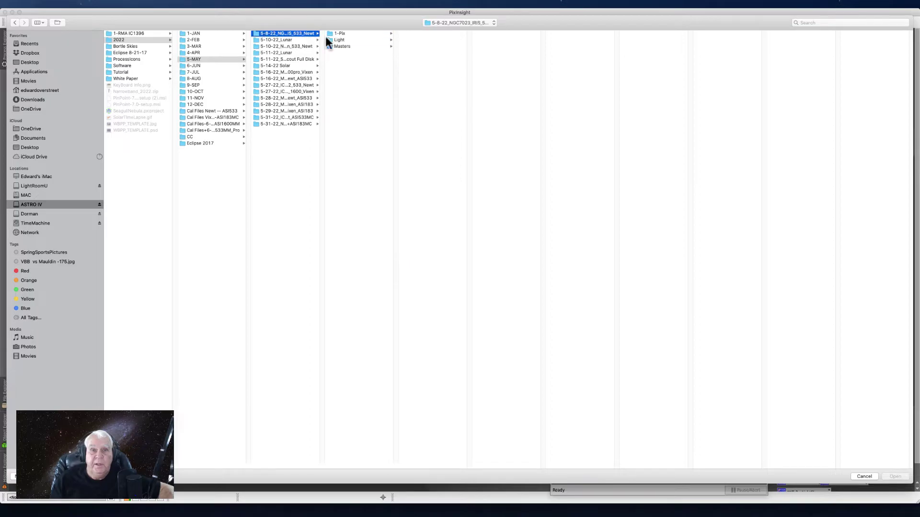
left_click(345, 33)
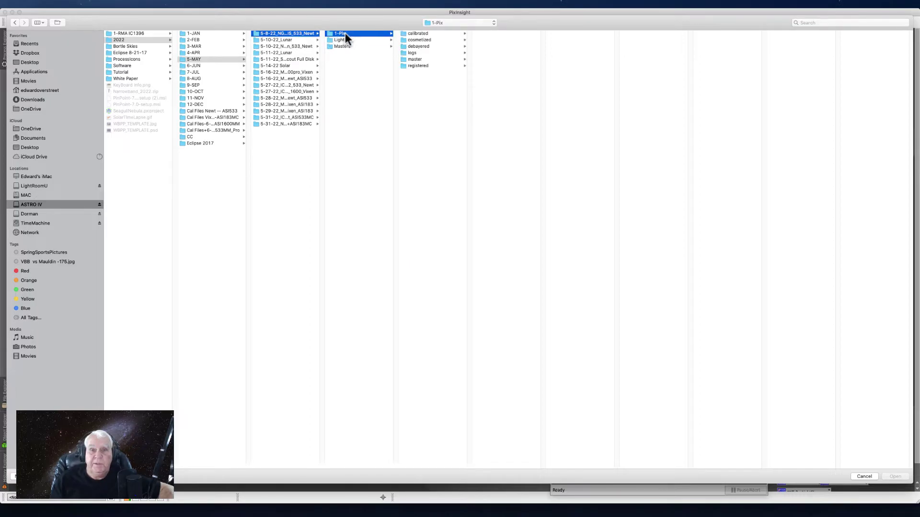
left_click(422, 66)
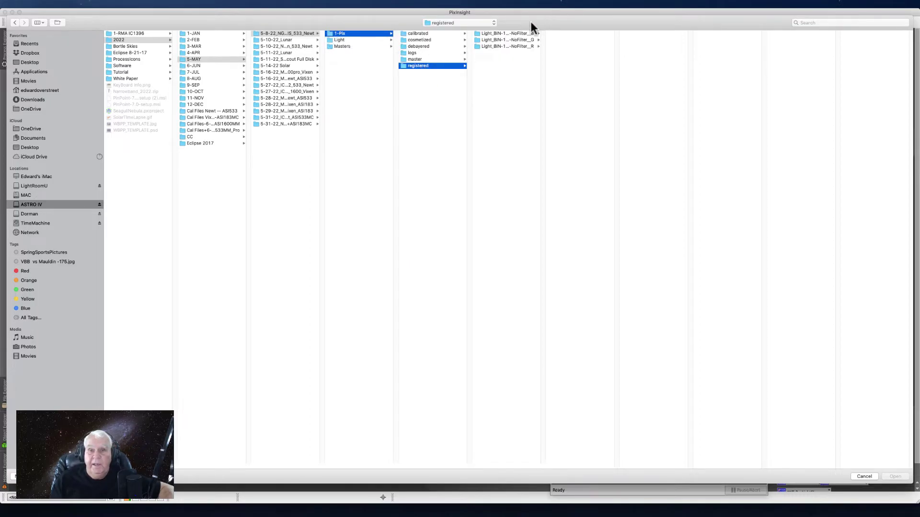
left_click(518, 32)
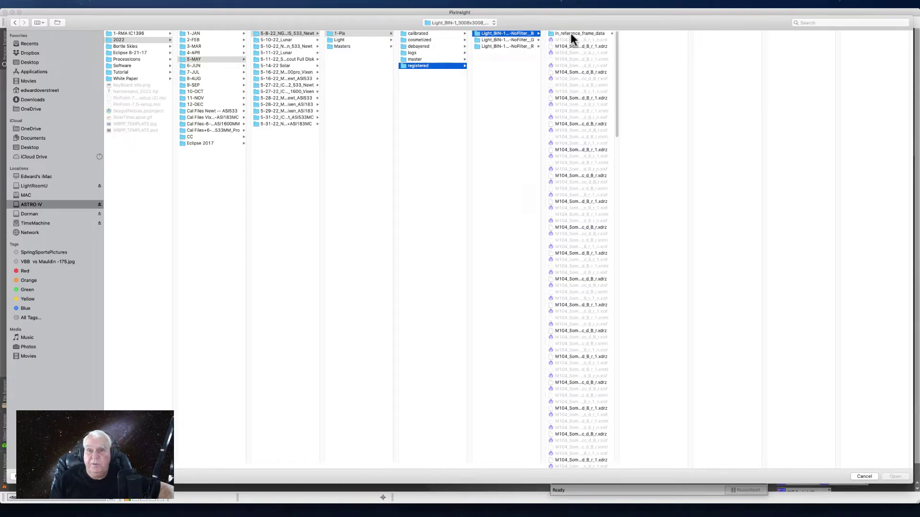
left_click(576, 46)
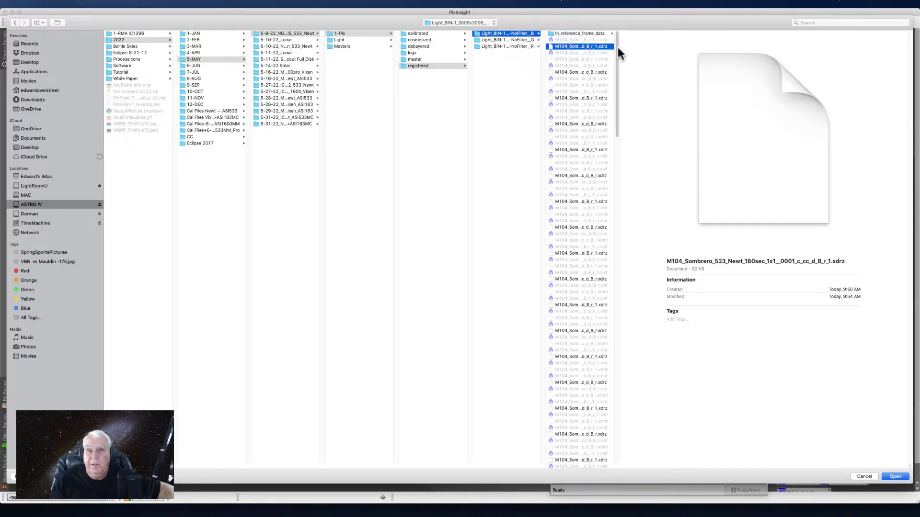
left_click_drag(617, 51, 651, 437)
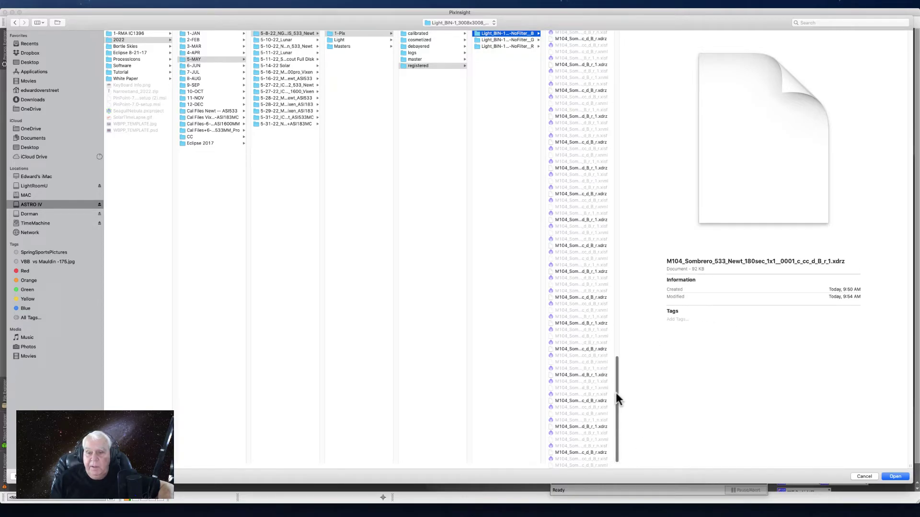
left_click(619, 455)
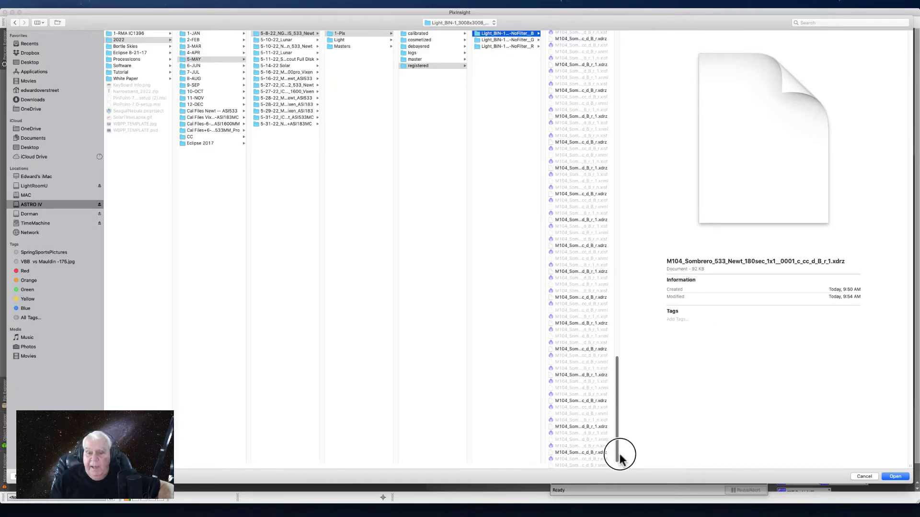
left_click(582, 453, "shift")
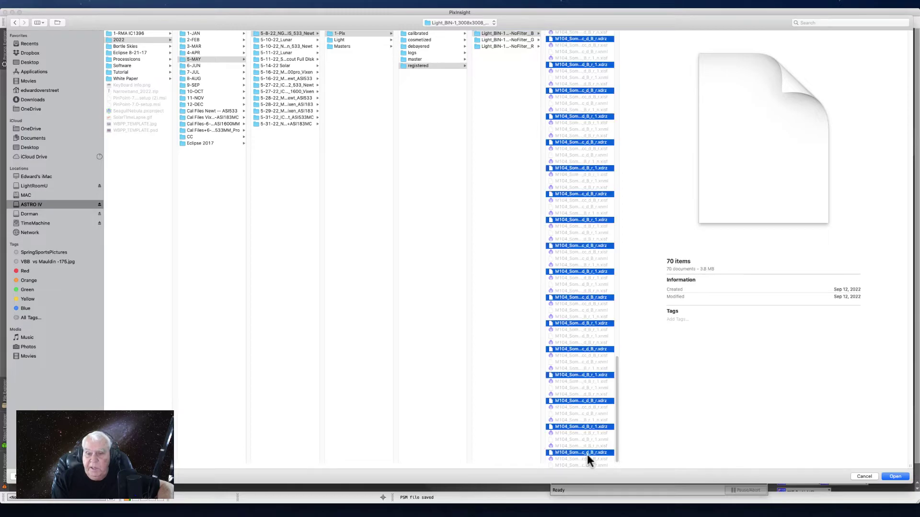
left_click(895, 477)
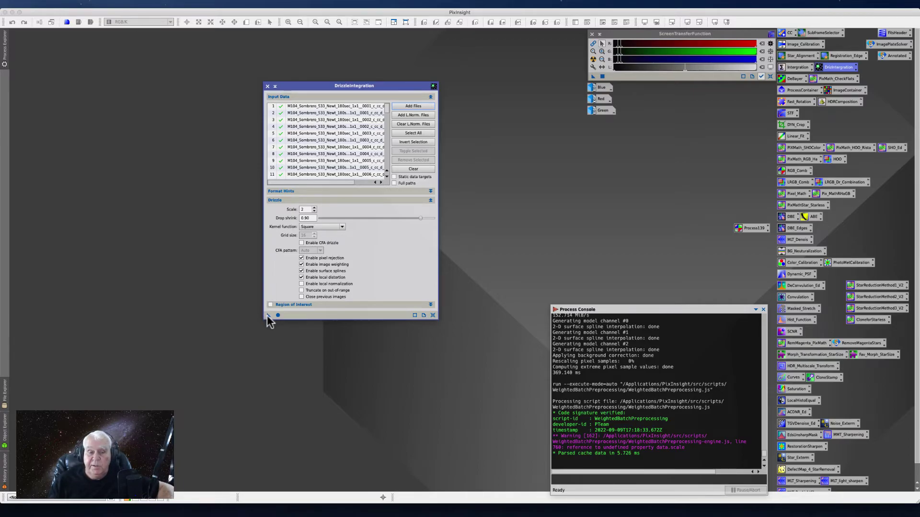
Save the configured DrizzleIntegration instance as the Process140 workspace icon
left_click_drag(268, 316, 73, 216)
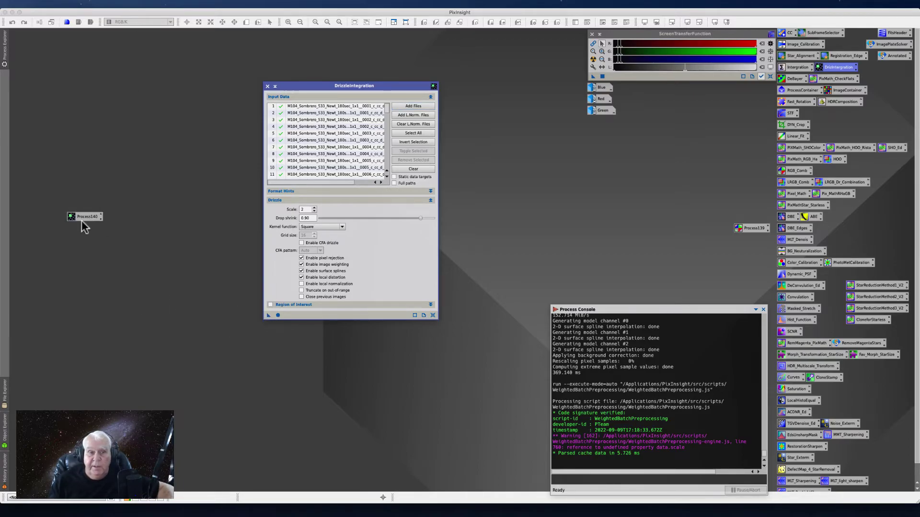
Run DrizzleIntegration globally on the 70 Blue-channel drizzle files
left_click(278, 315)
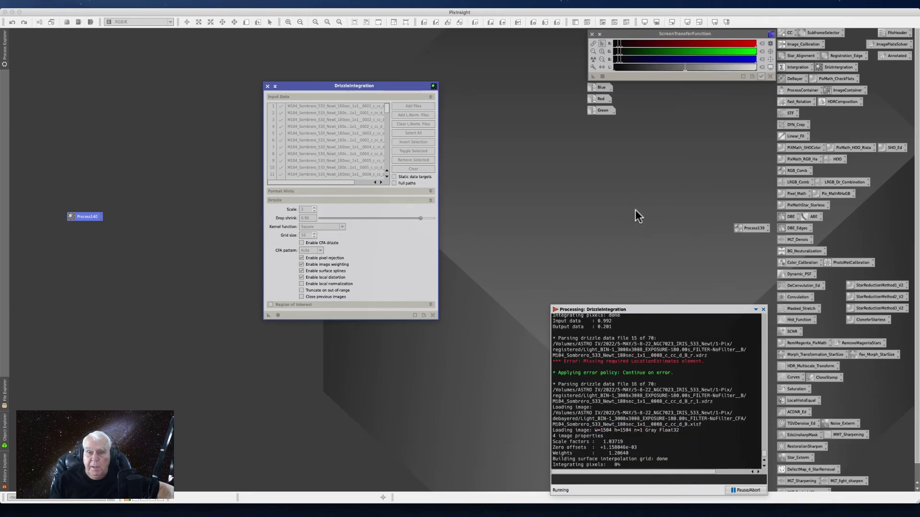
left_click(610, 210)
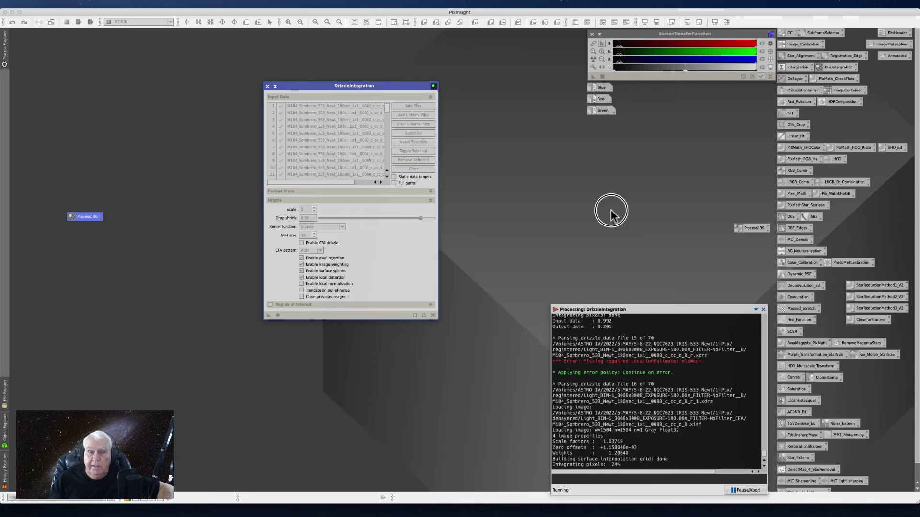